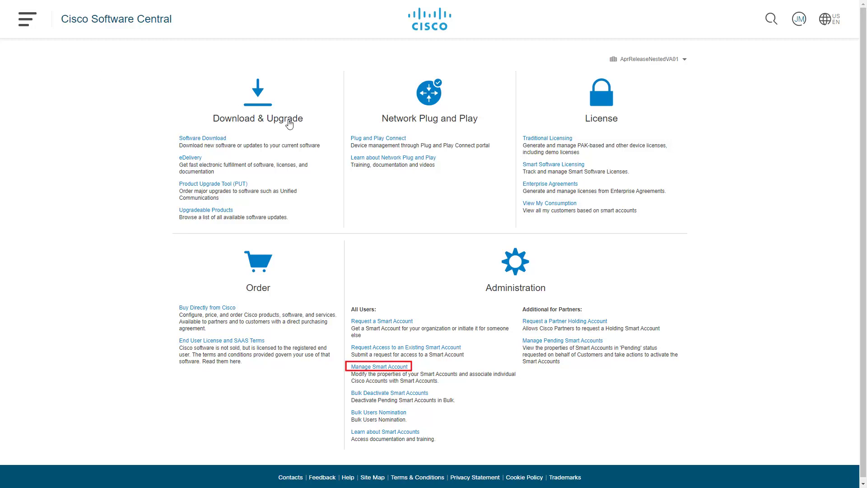
- Go to Manage Smart Account and show its Virtual Accounts list
left_click(404, 367)
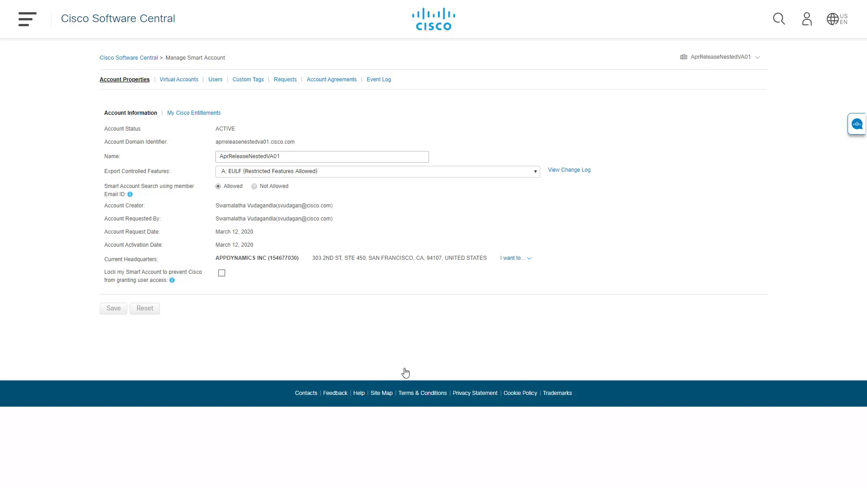
left_click(182, 84)
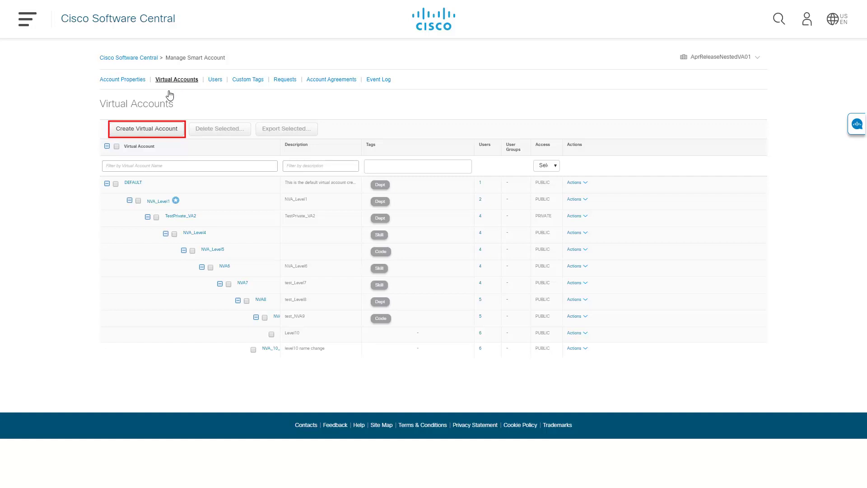
- Create a virtual account named 'Nested Virtual Account Demo' at top level, tagged Skill, then continue
left_click(161, 132)
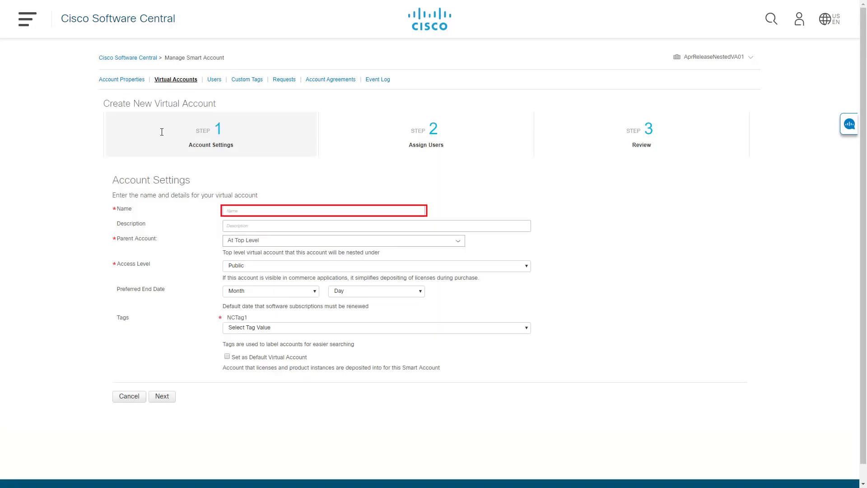
left_click(409, 212)
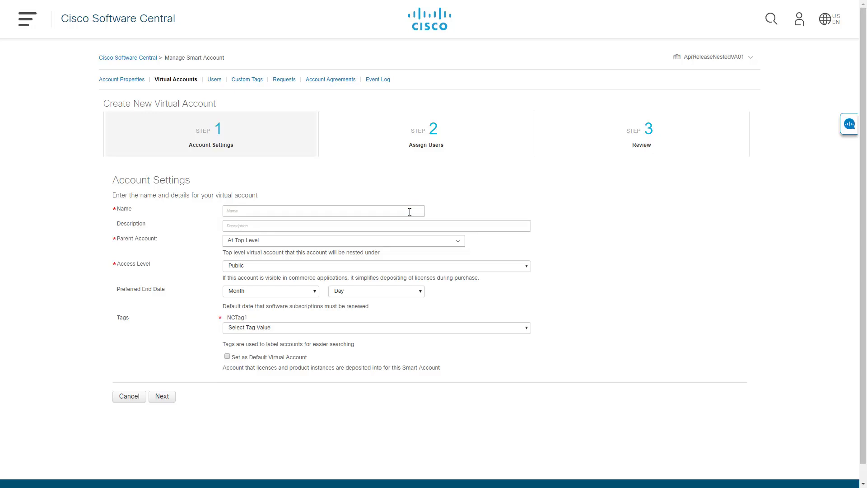
type("Nested Virtual A")
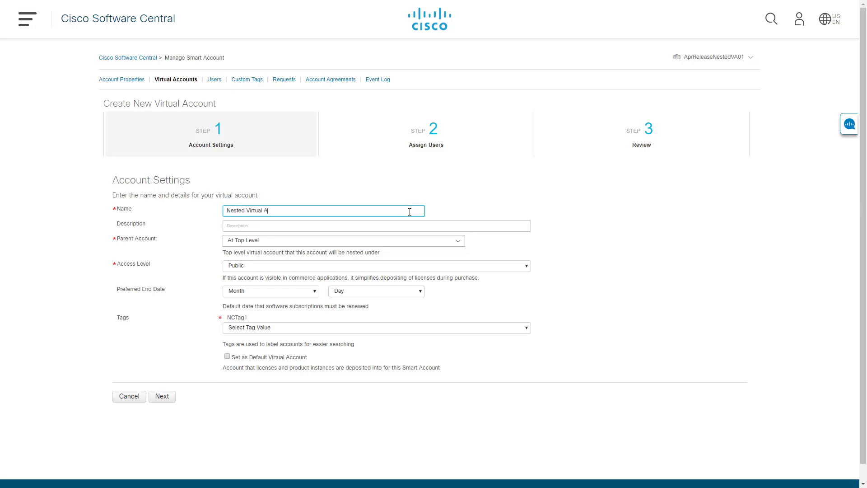
type("ccount Demo")
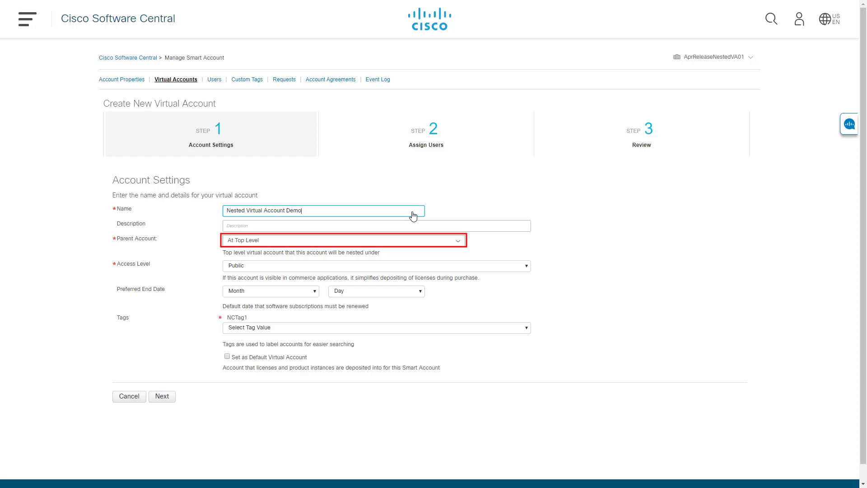
left_click(453, 244)
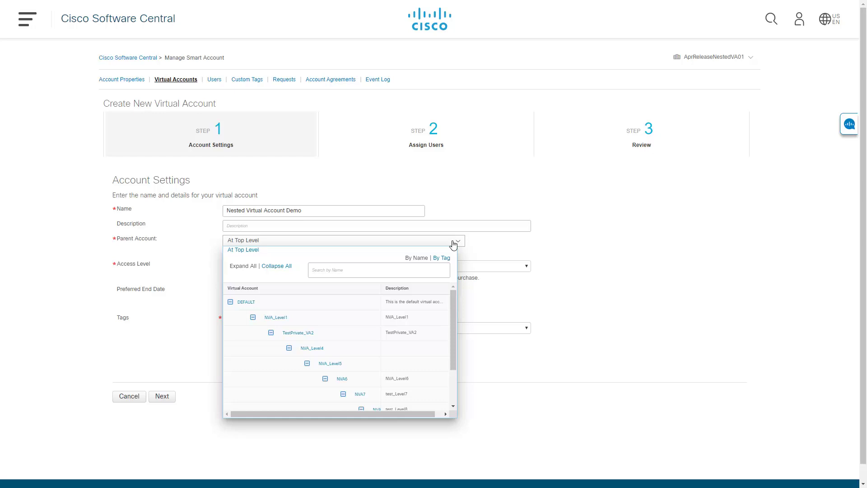
left_click(260, 253)
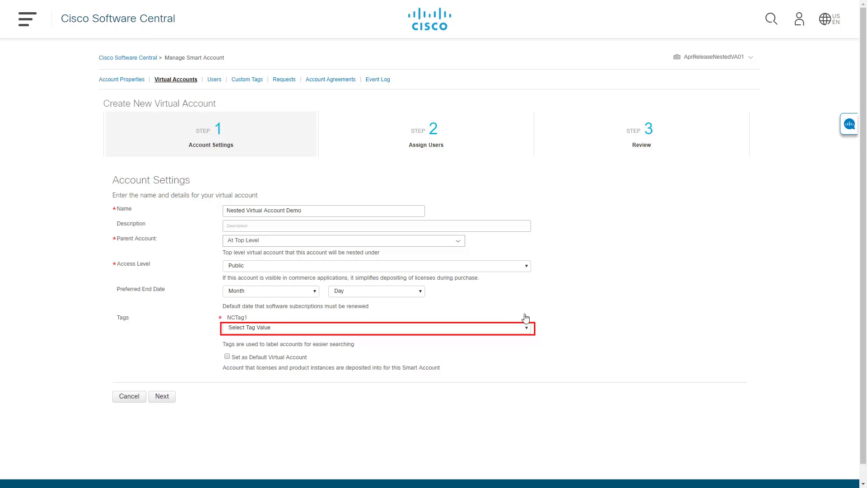
left_click(527, 329)
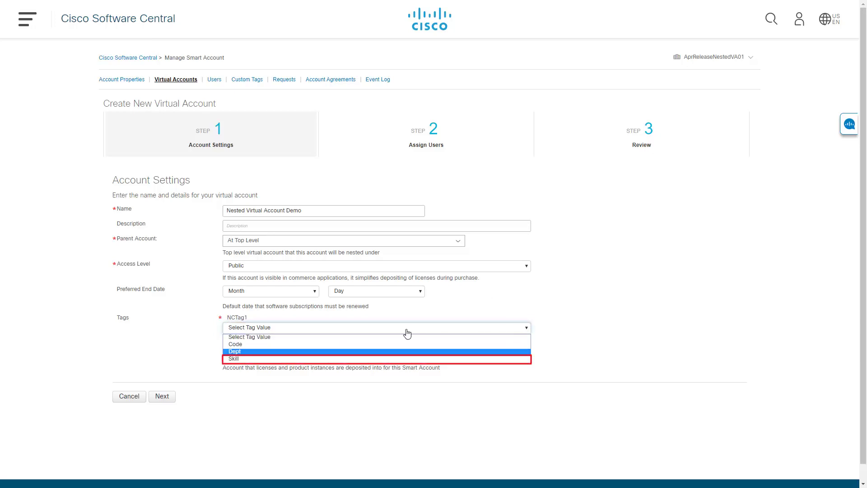
left_click(244, 359)
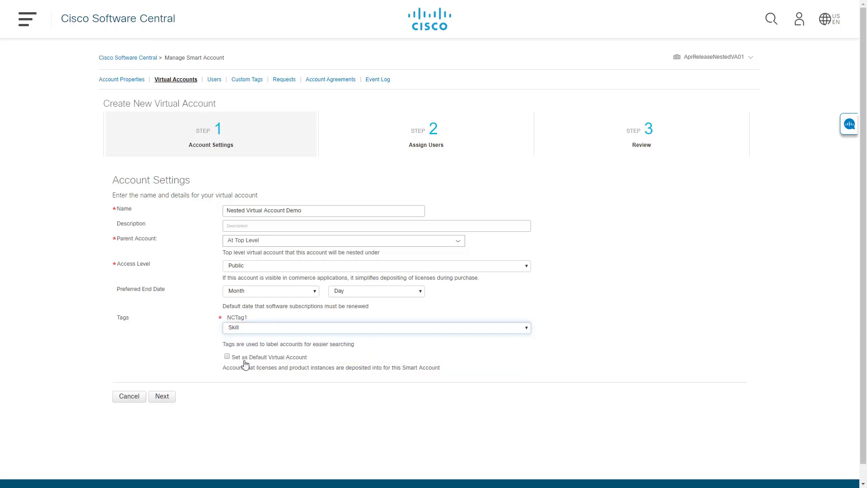
left_click(171, 405)
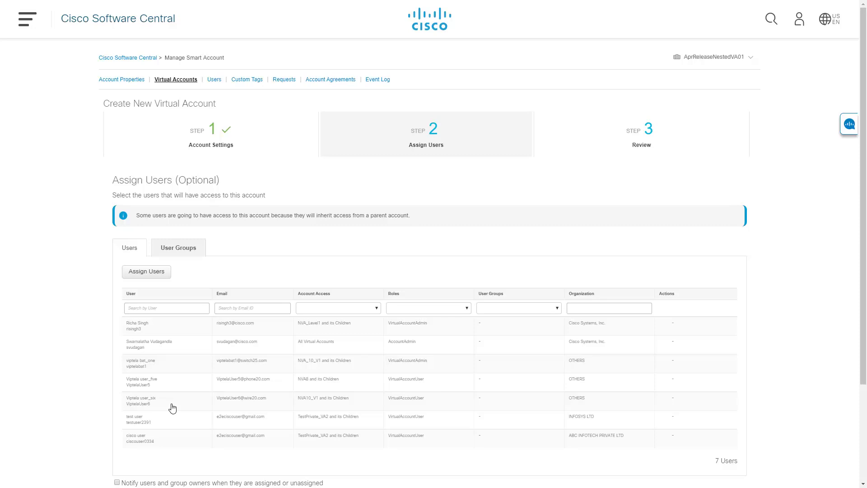
- Skip user assignment, review, and create the Nested Virtual Account Demo account
scroll(172, 407, "down", 3)
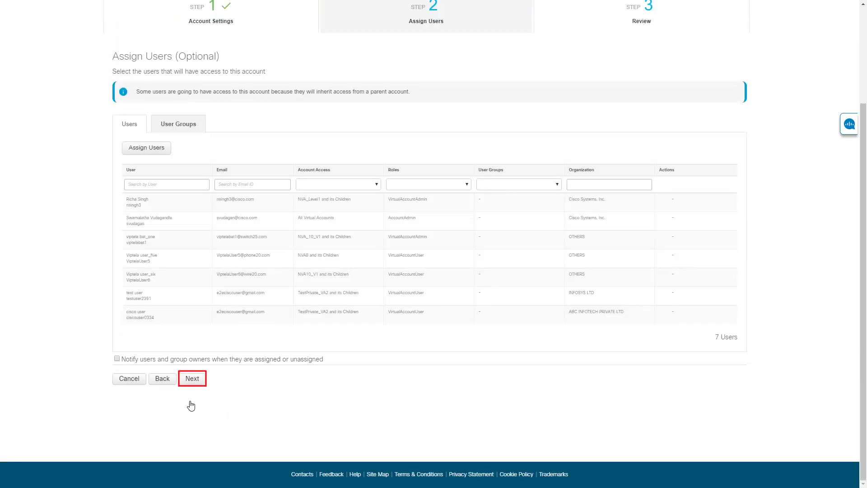
left_click(200, 382)
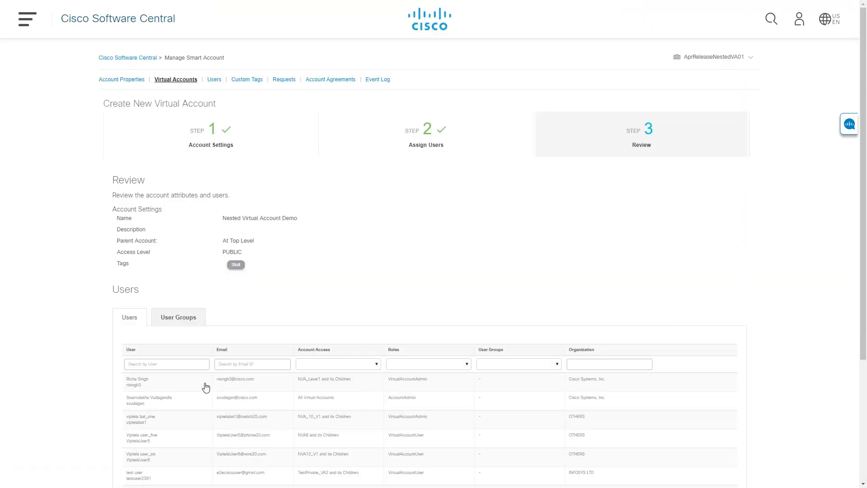
scroll(206, 387, "down", 5)
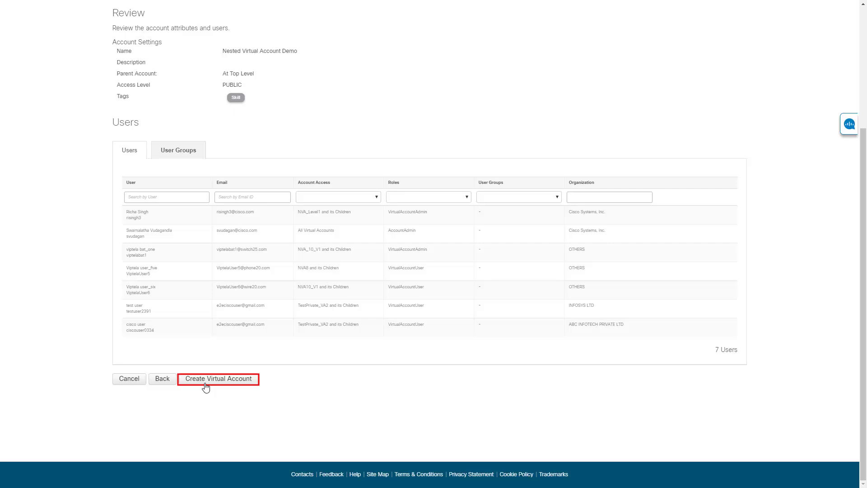
left_click(205, 384)
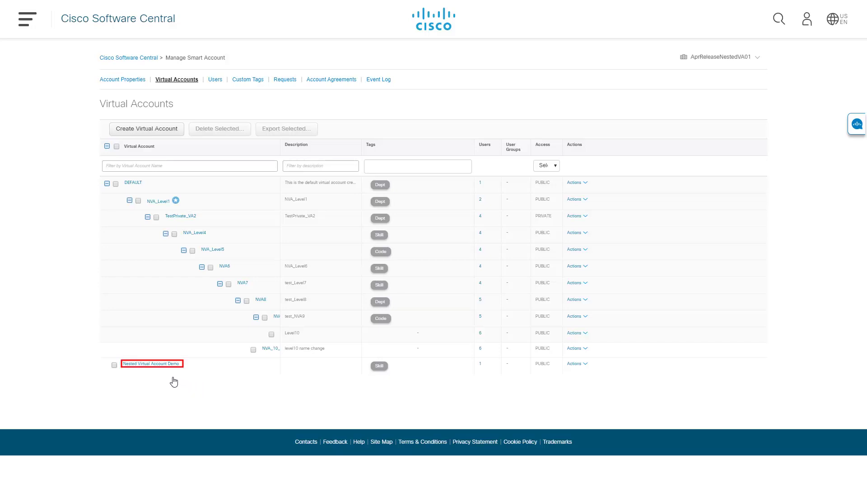
- Set the Nested Virtual Account Demo description to 'Test Account for Demo'
left_click(166, 364)
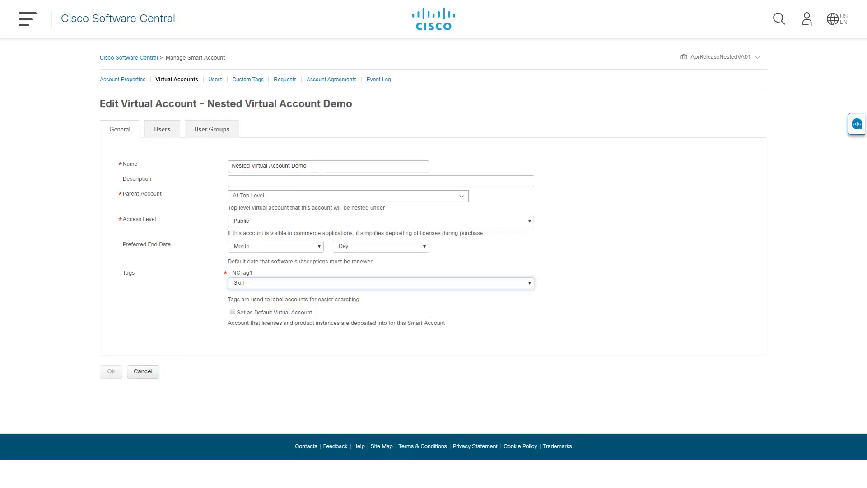
left_click(506, 182)
type("Test Account for Demo")
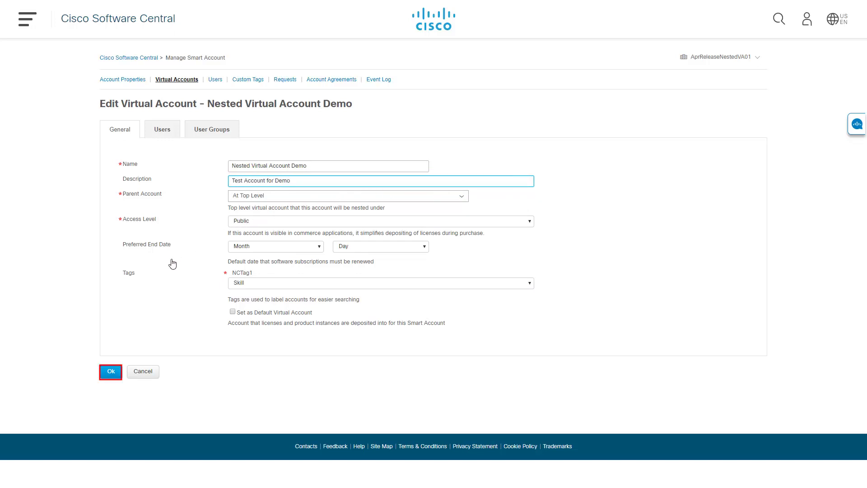
left_click(115, 377)
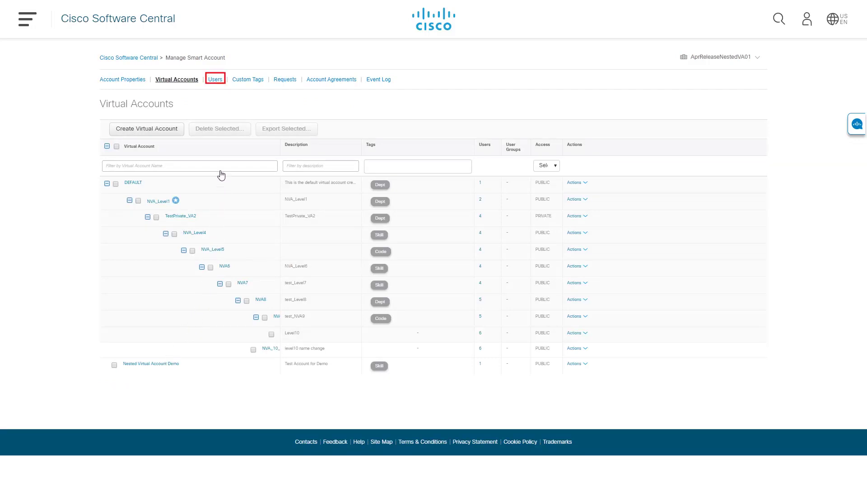
- From the Users tab, add the test user by Cisco.com ID in the Add Users wizard
left_click(223, 84)
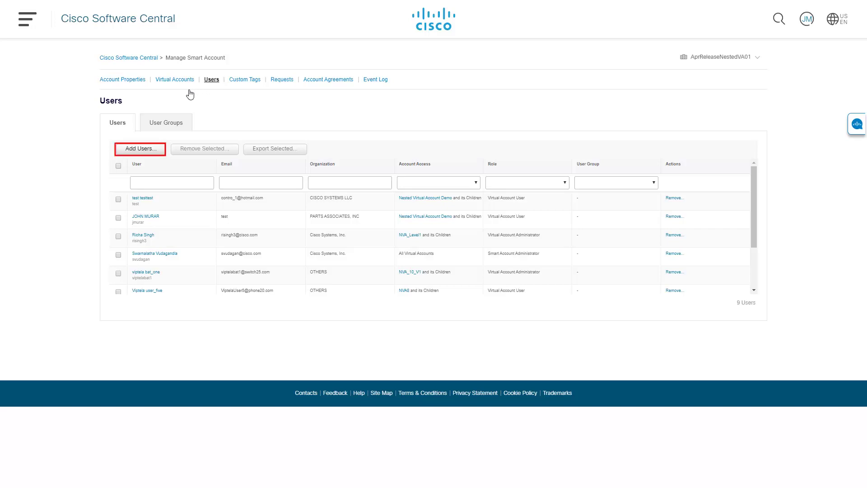
left_click(162, 152)
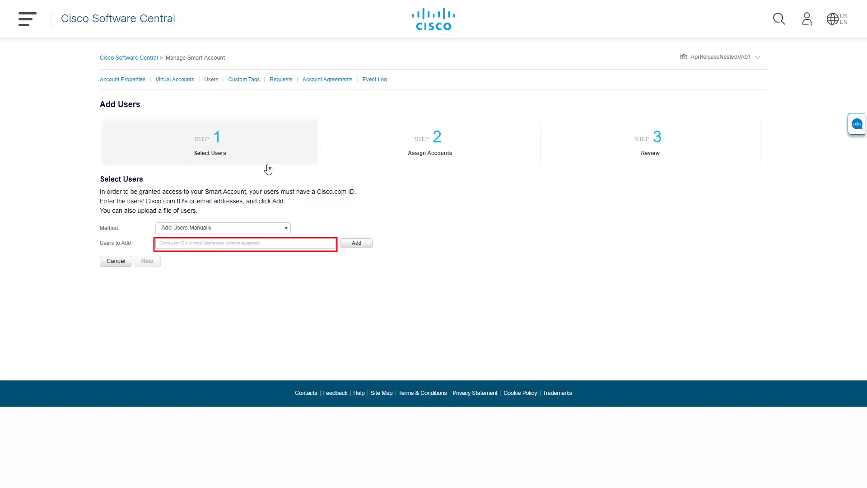
left_click(326, 243)
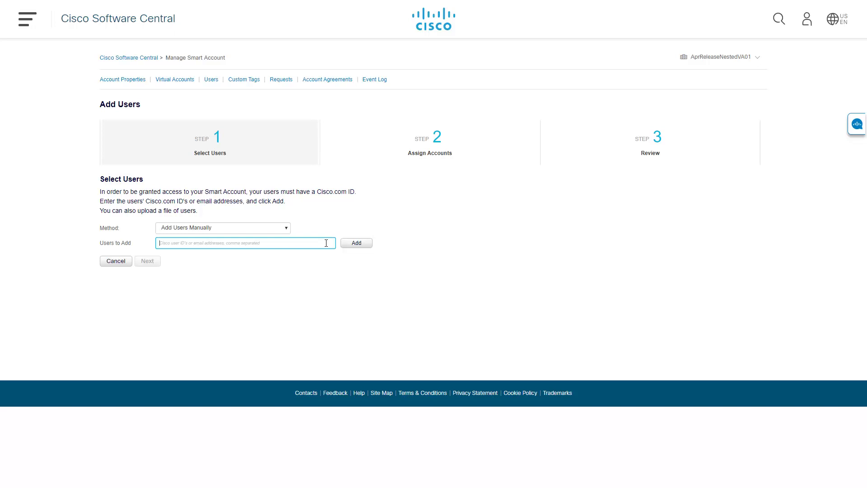
type("test")
left_click(369, 253)
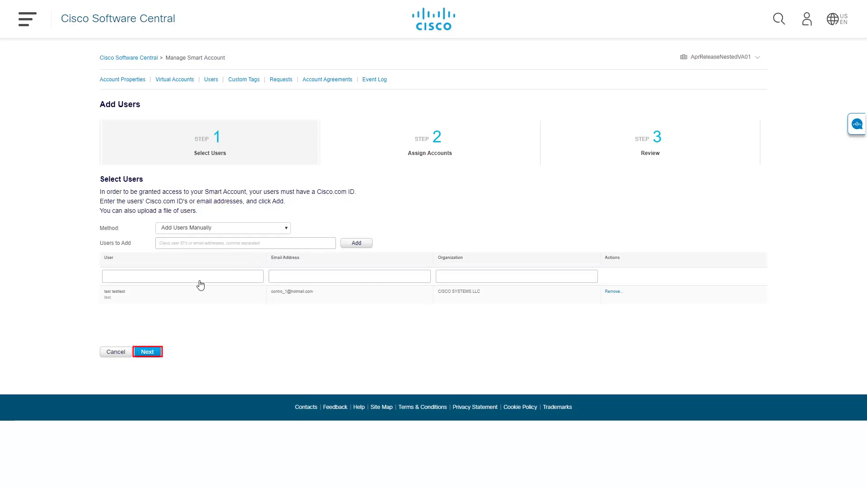
- Assign the user Virtual Account User on Nested Virtual Account Demo and its children
left_click(158, 353)
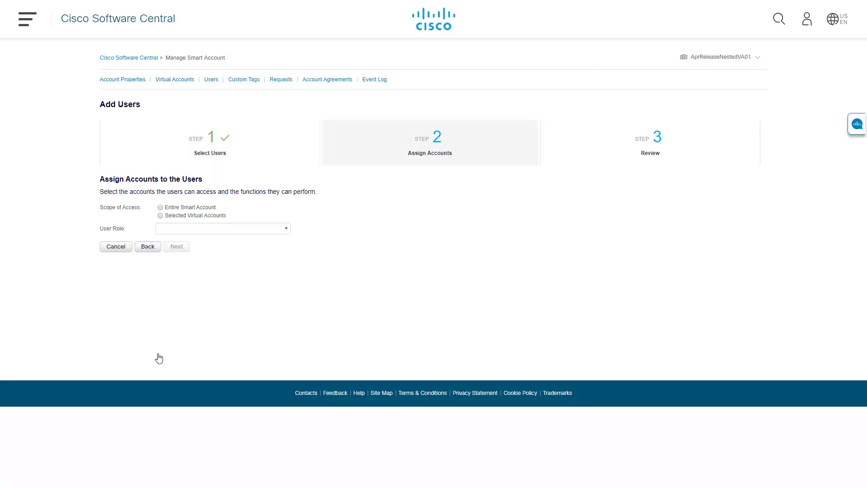
left_click(160, 216)
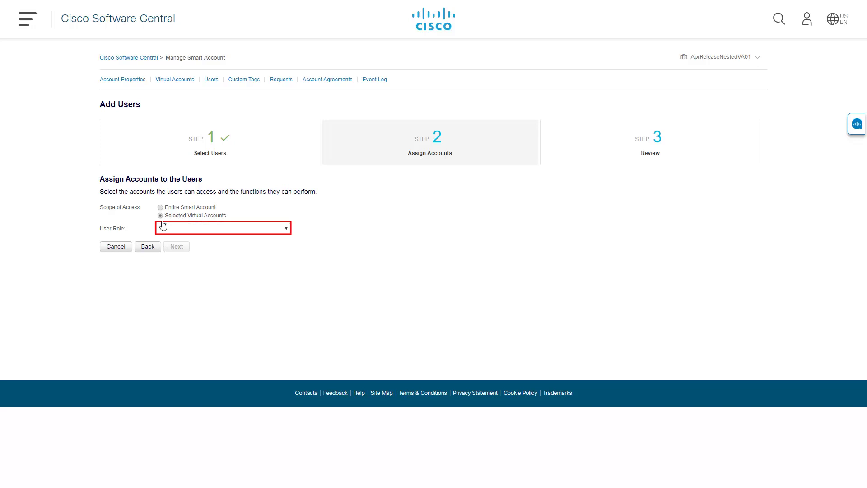
left_click(286, 229)
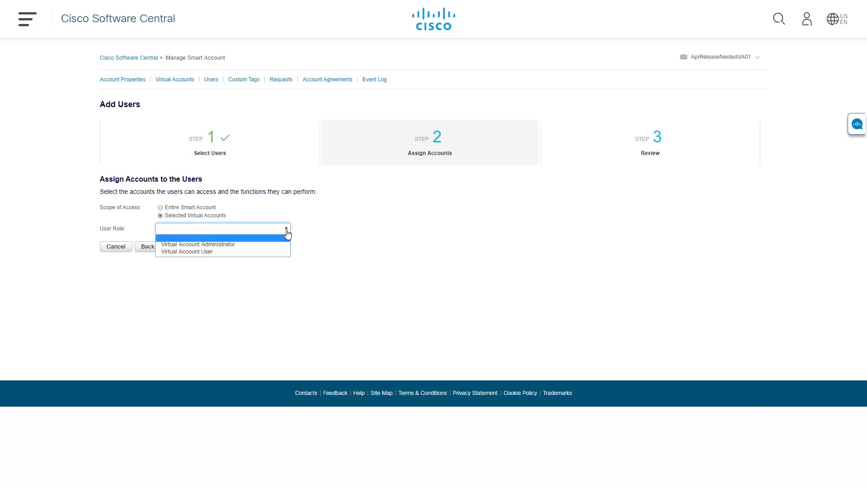
left_click(280, 256)
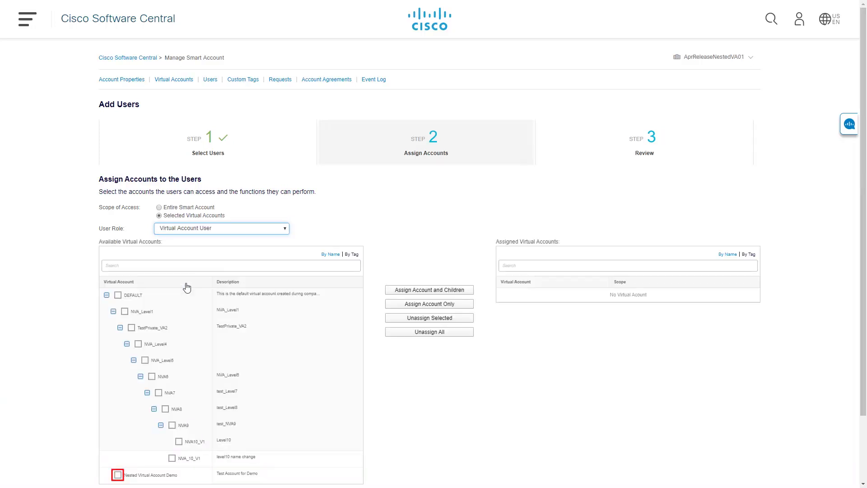
left_click(119, 475)
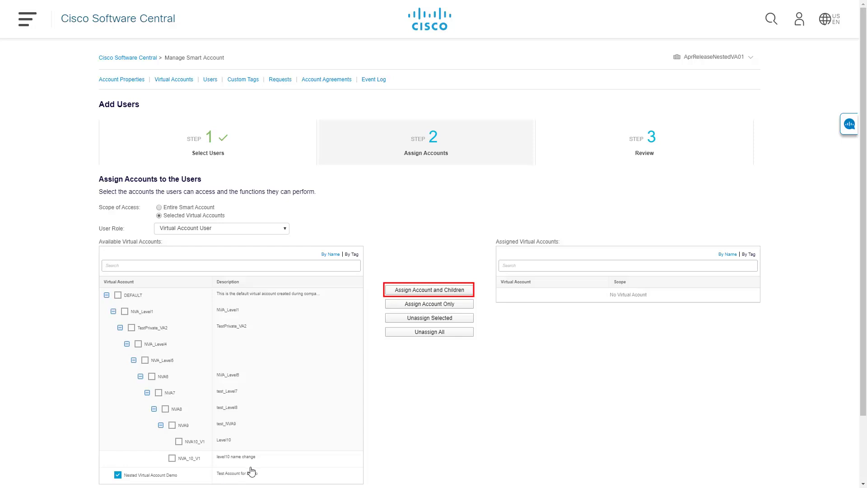
left_click(466, 292)
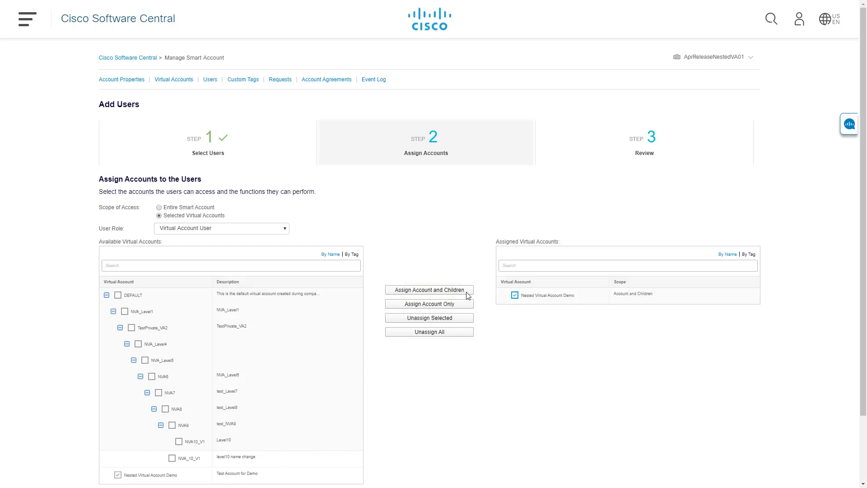
scroll(433, 297, "down", 2)
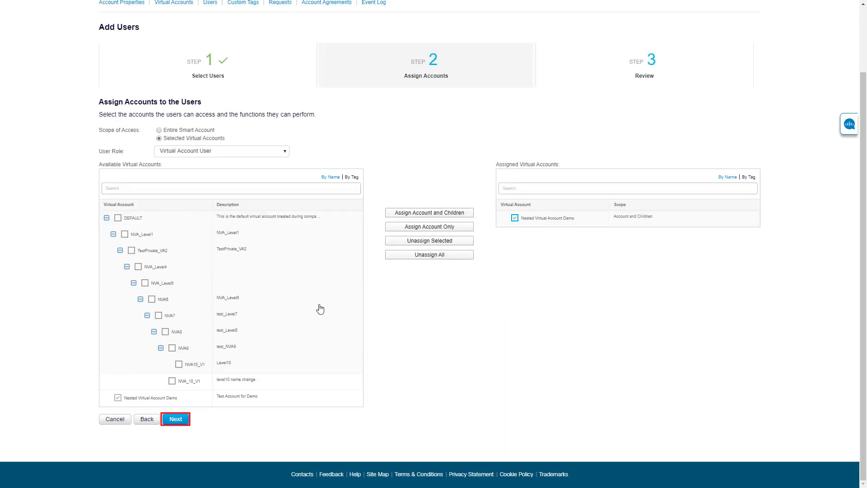
- Review and confirm adding the test user
left_click(179, 422)
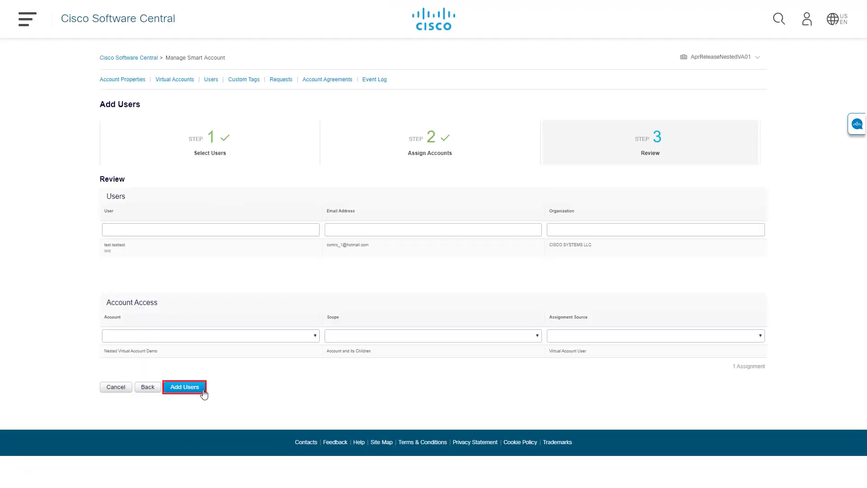
left_click(185, 387)
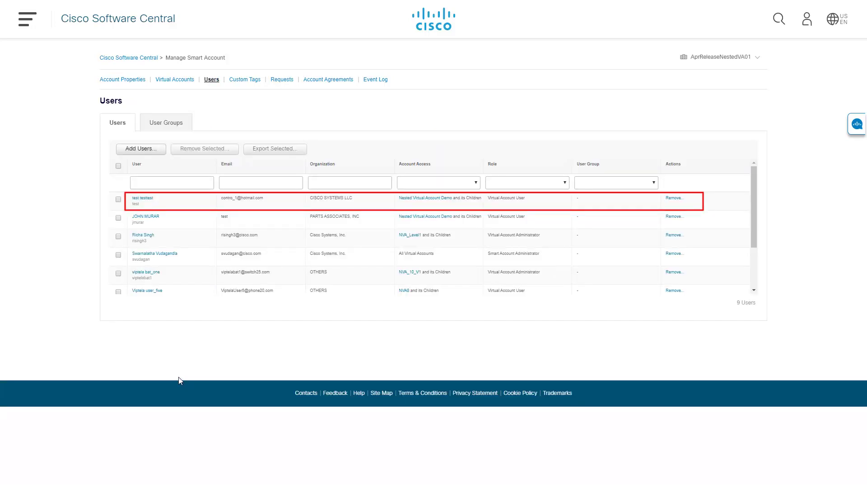